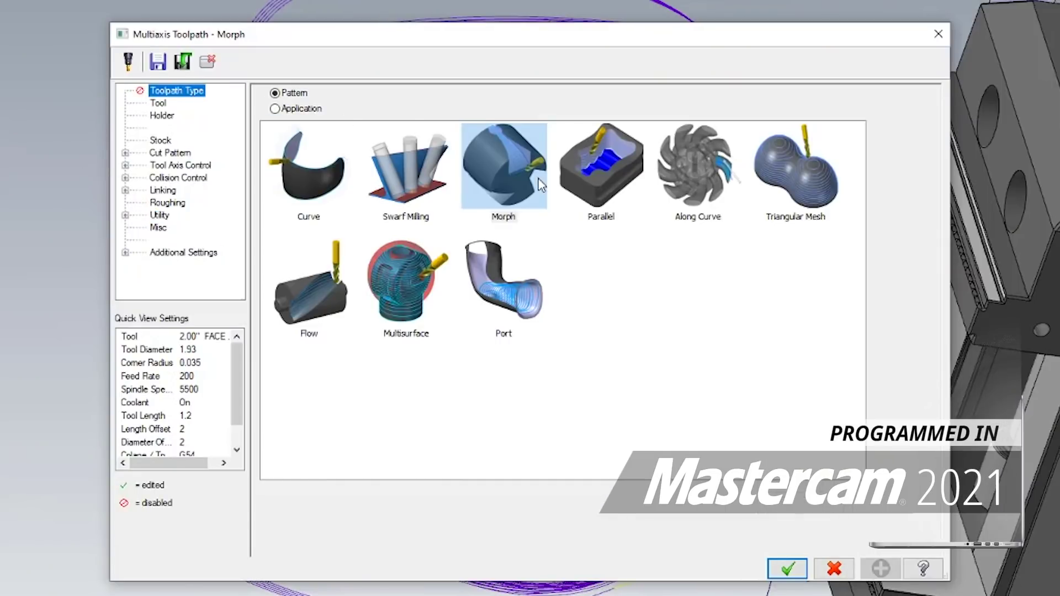
# Step: Choose Morph from the Pattern gallery as the multiaxis toolpath type
pyautogui.click(522, 167)
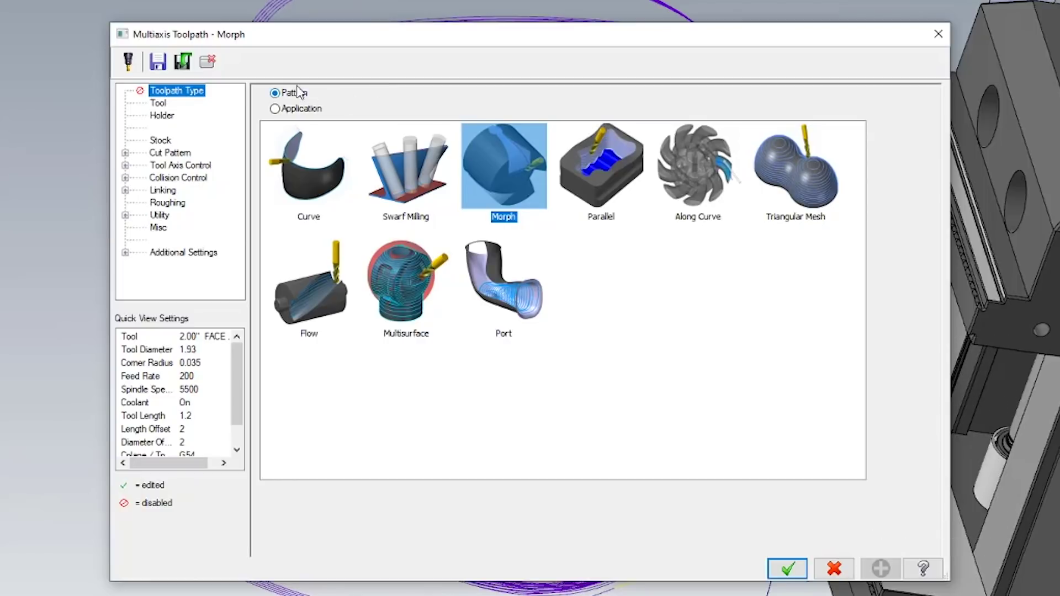
# Step: On the Cut Pattern page, pick the Pattern From curve and the Pattern To geometry
pyautogui.click(163, 155)
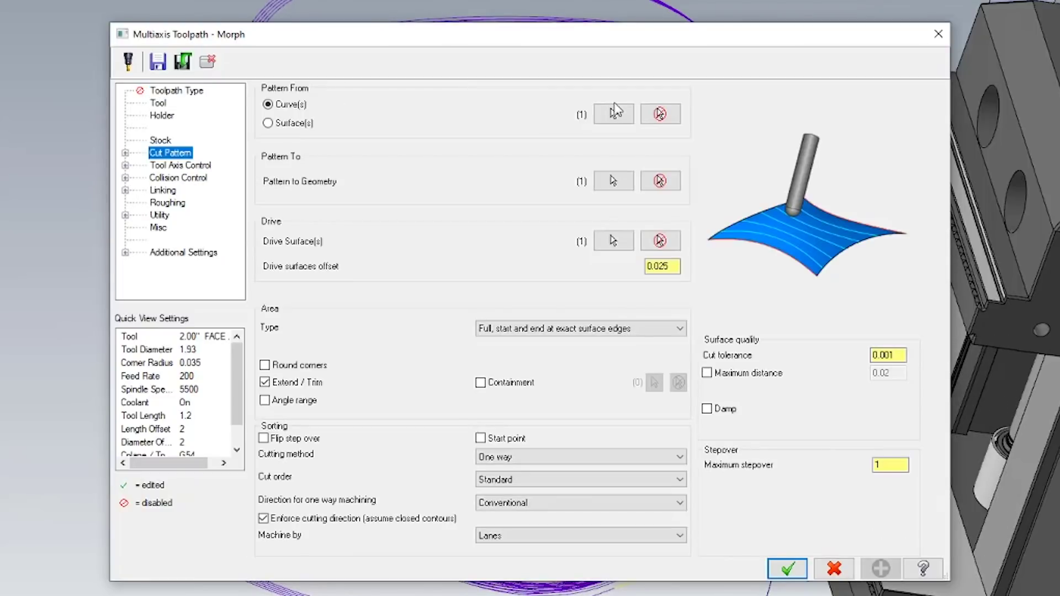
pyautogui.click(612, 112)
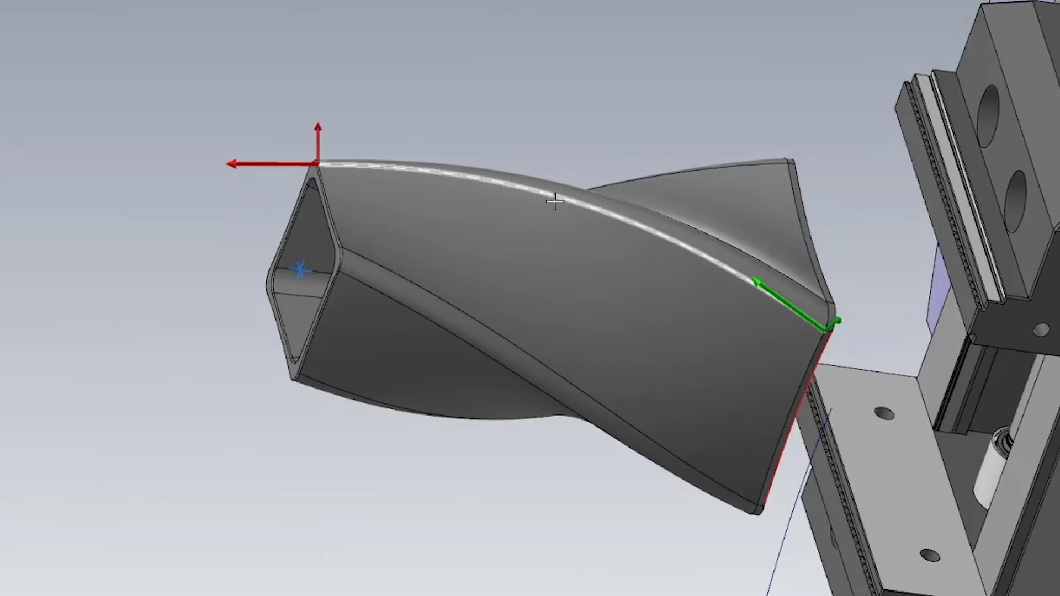
pyautogui.press('Return')
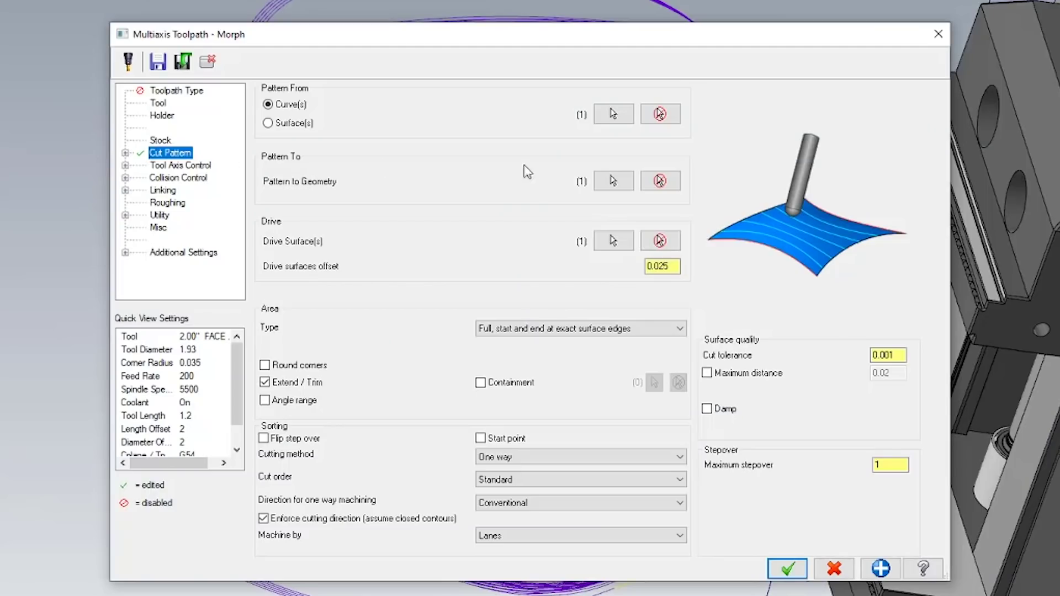
pyautogui.click(608, 178)
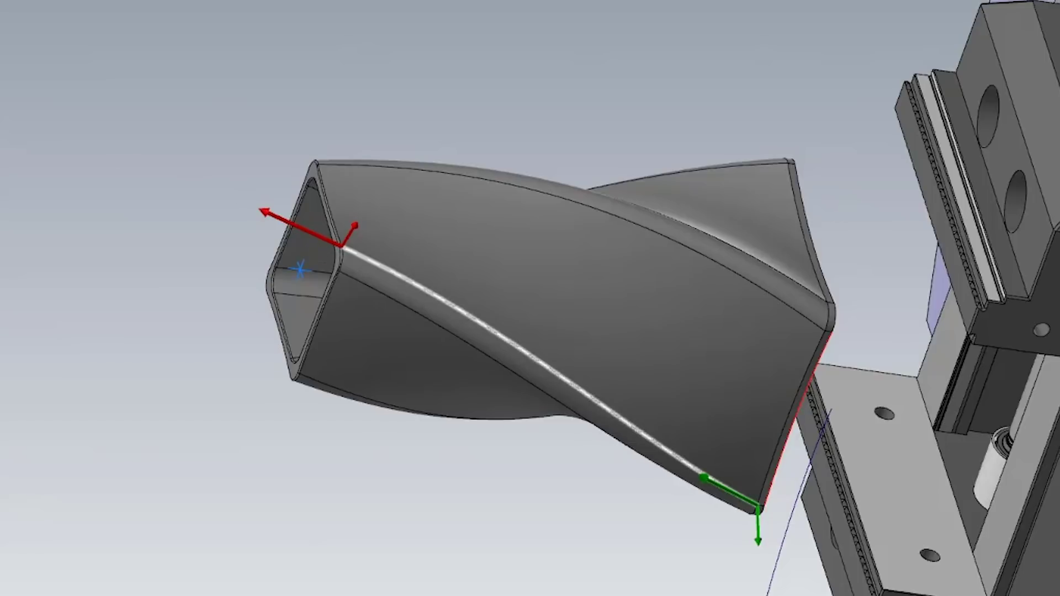
pyautogui.press('Return')
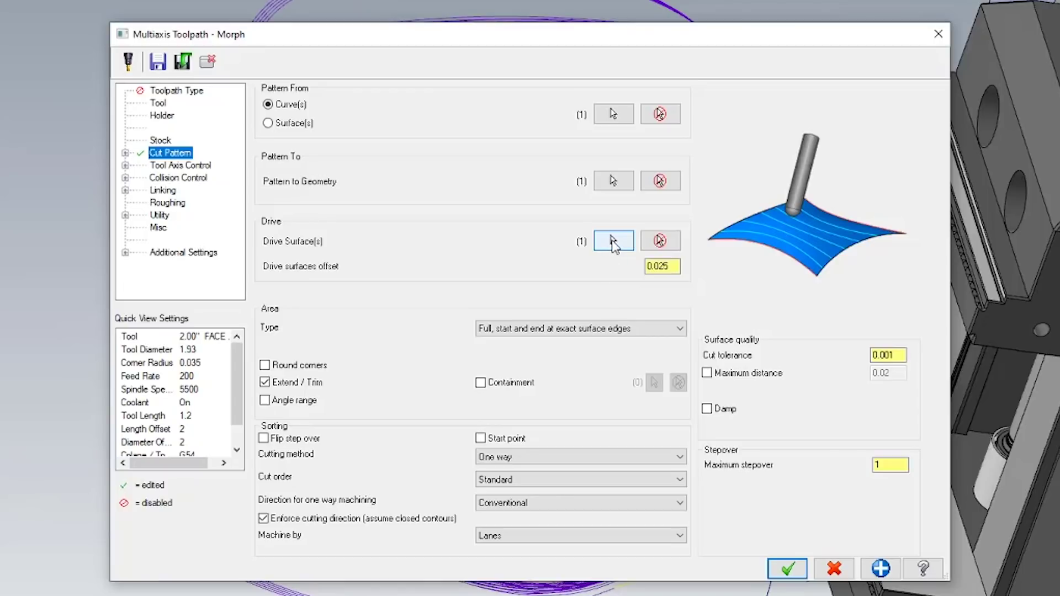
# Step: Re-pick the tube's long twisted diagonal face as the single drive surface
pyautogui.click(612, 242)
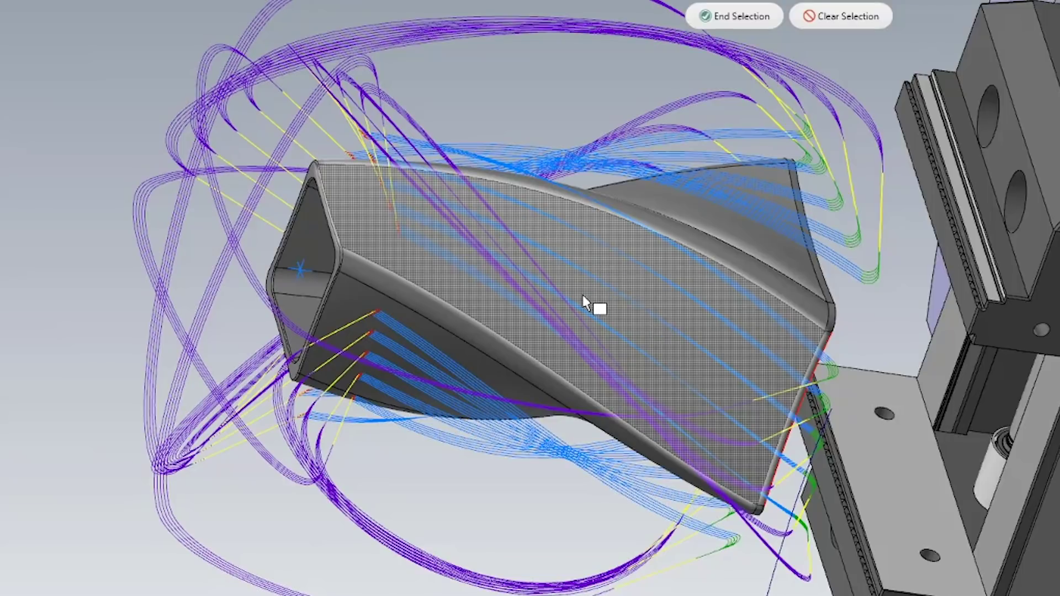
pyautogui.click(556, 287)
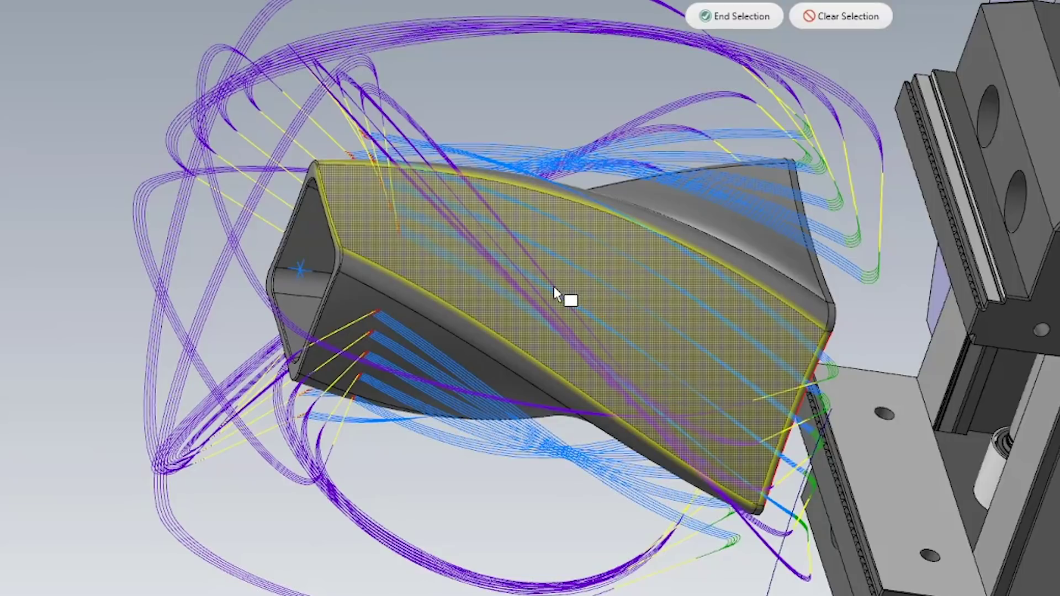
pyautogui.click(554, 287)
pyautogui.click(516, 299)
pyautogui.click(463, 258)
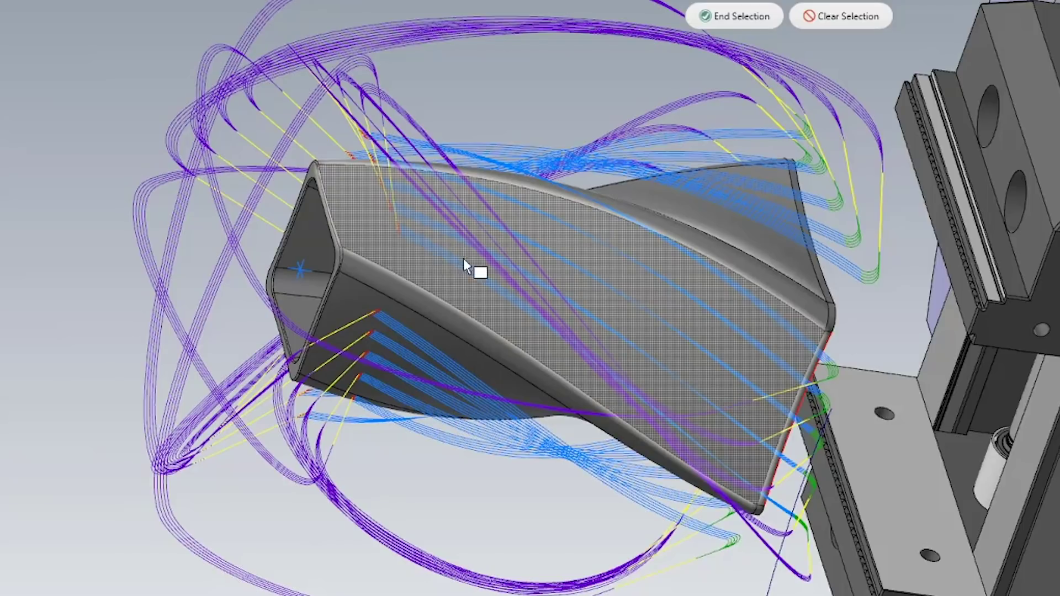
pyautogui.click(578, 217)
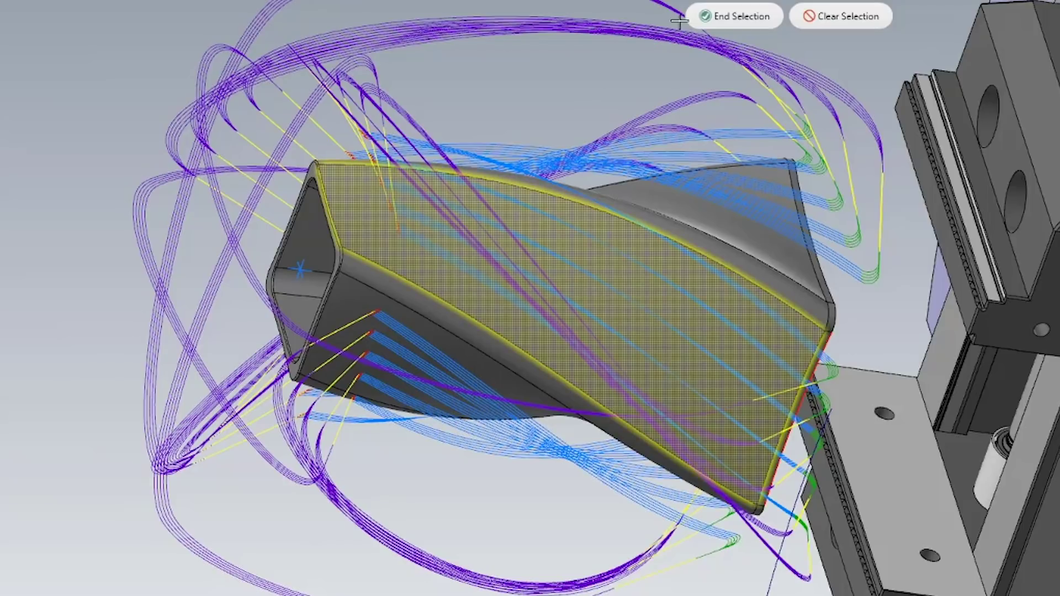
pyautogui.click(734, 21)
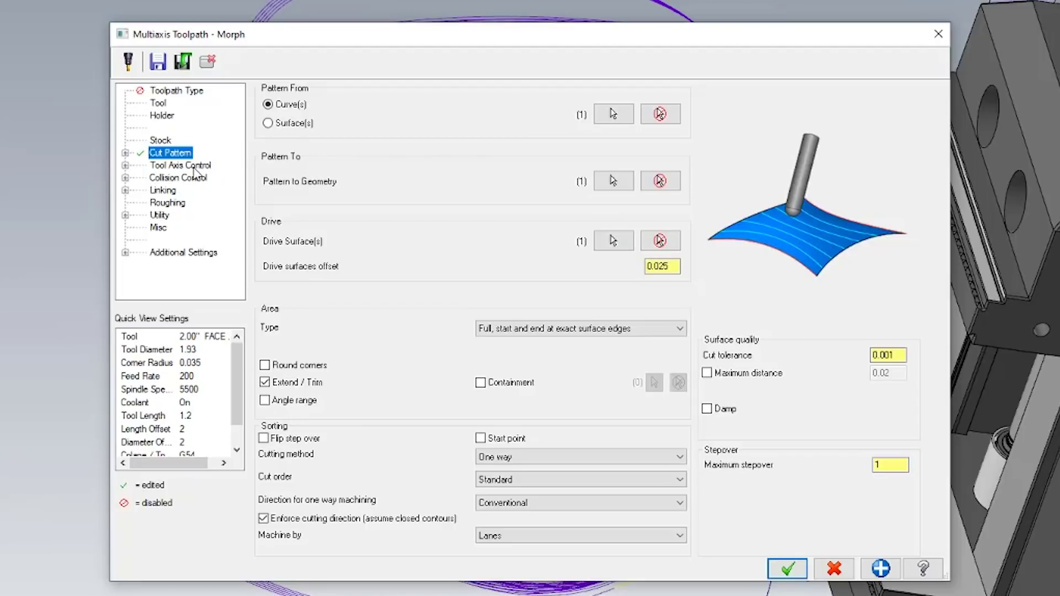
# Step: Set Tool Axis Control to 5 Axis output with Surface with tilt axis control
pyautogui.click(195, 174)
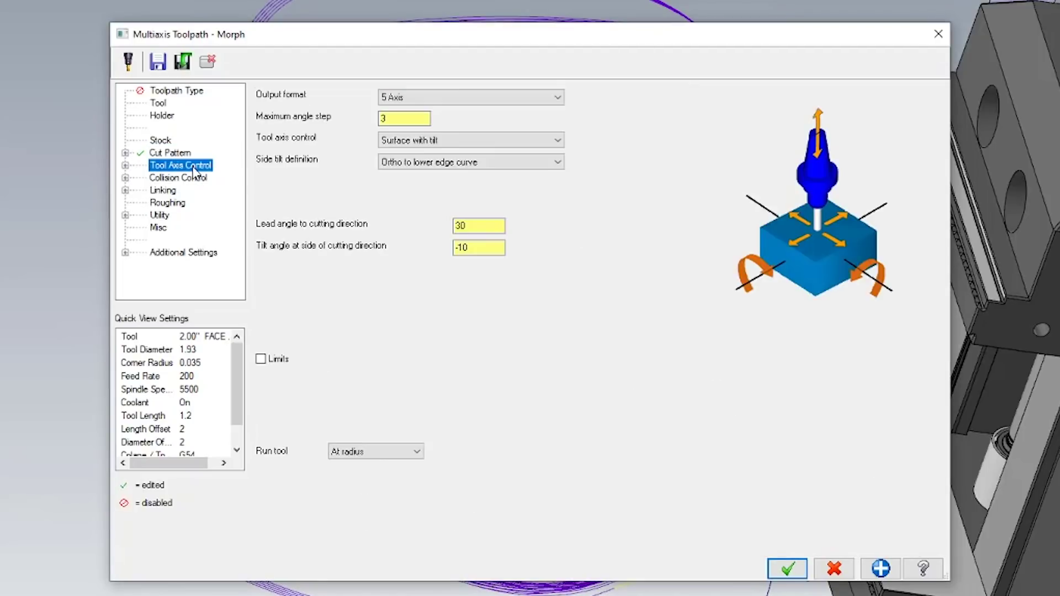
pyautogui.click(414, 100)
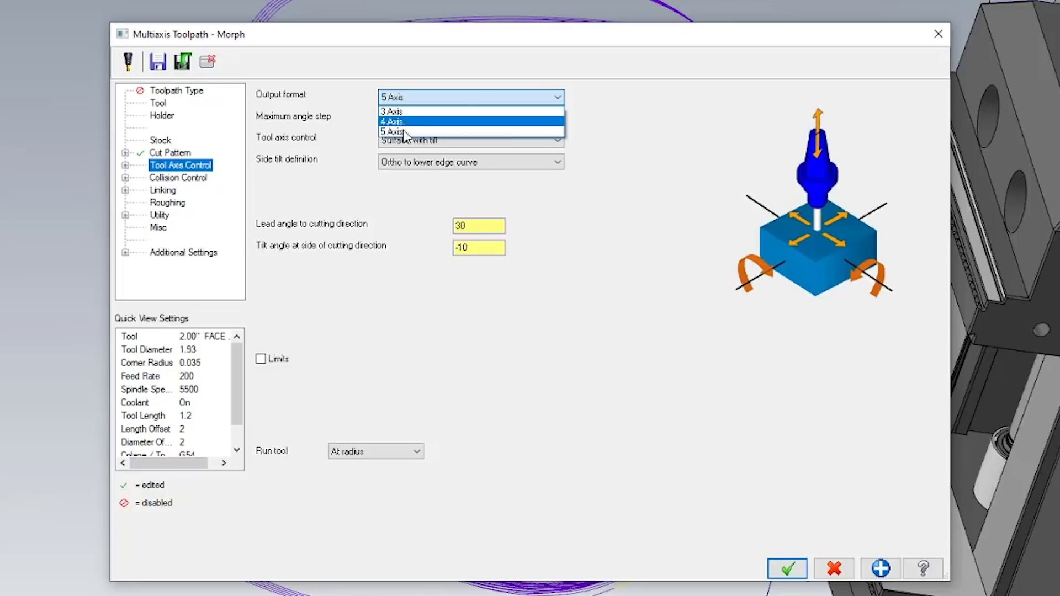
pyautogui.click(402, 132)
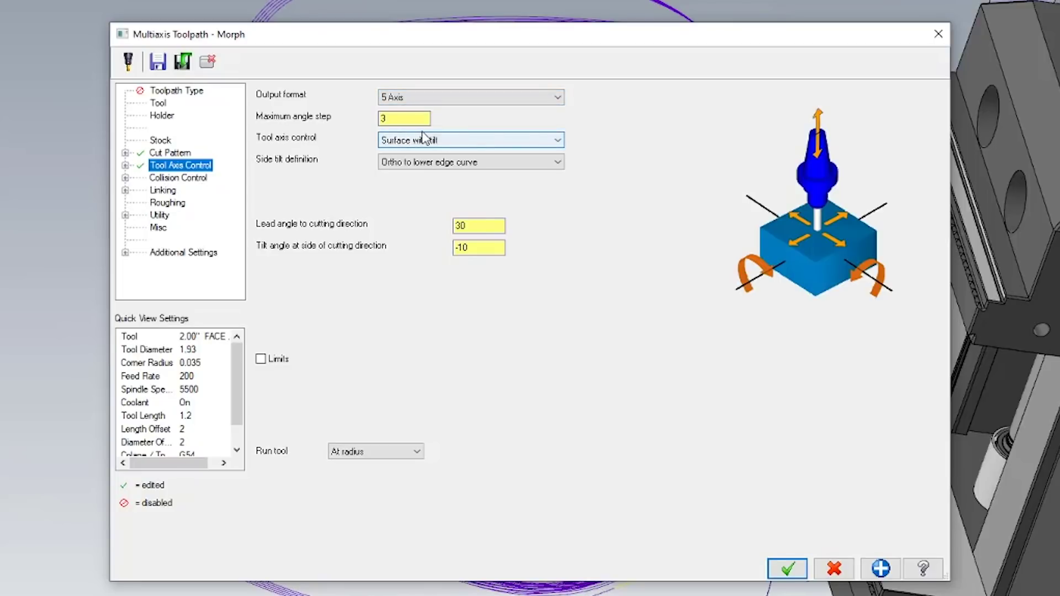
pyautogui.click(527, 144)
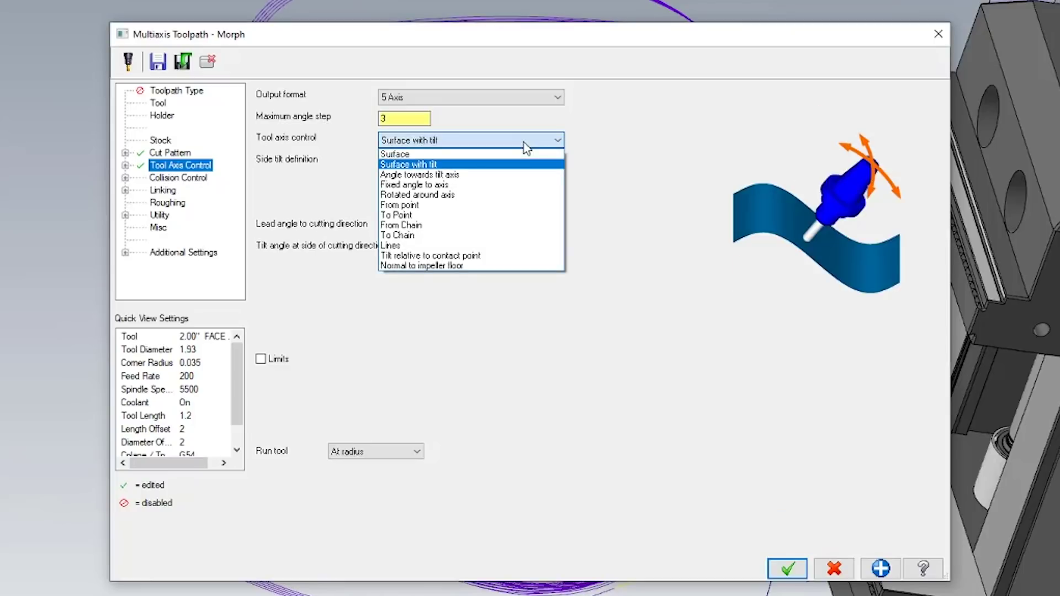
pyautogui.click(470, 171)
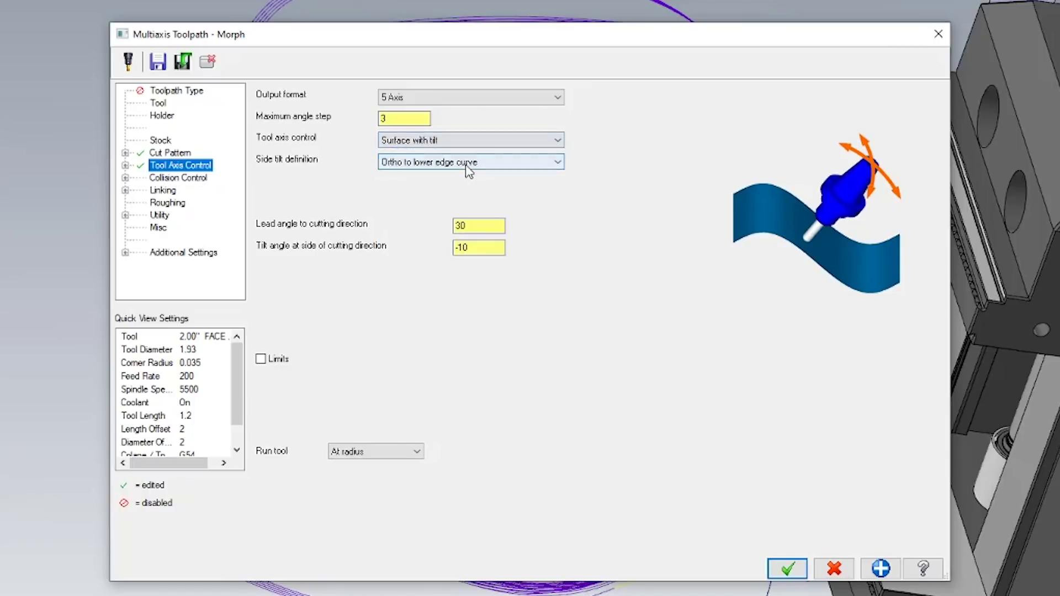
# Step: Use a 30° lead angle and -10° side tilt, running the tool At radius
pyautogui.click(496, 227)
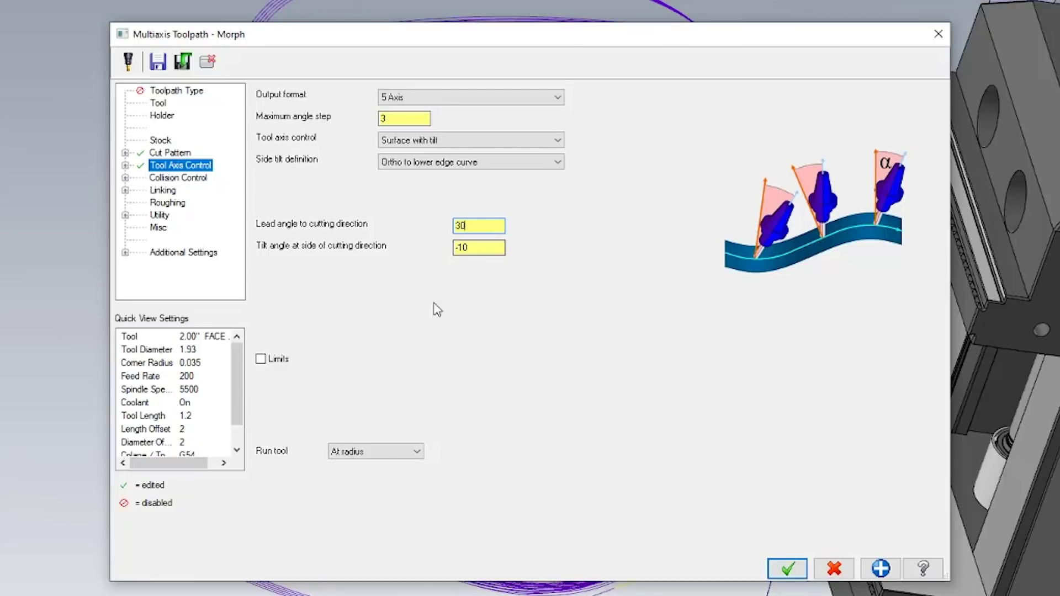
pyautogui.click(382, 452)
pyautogui.click(359, 490)
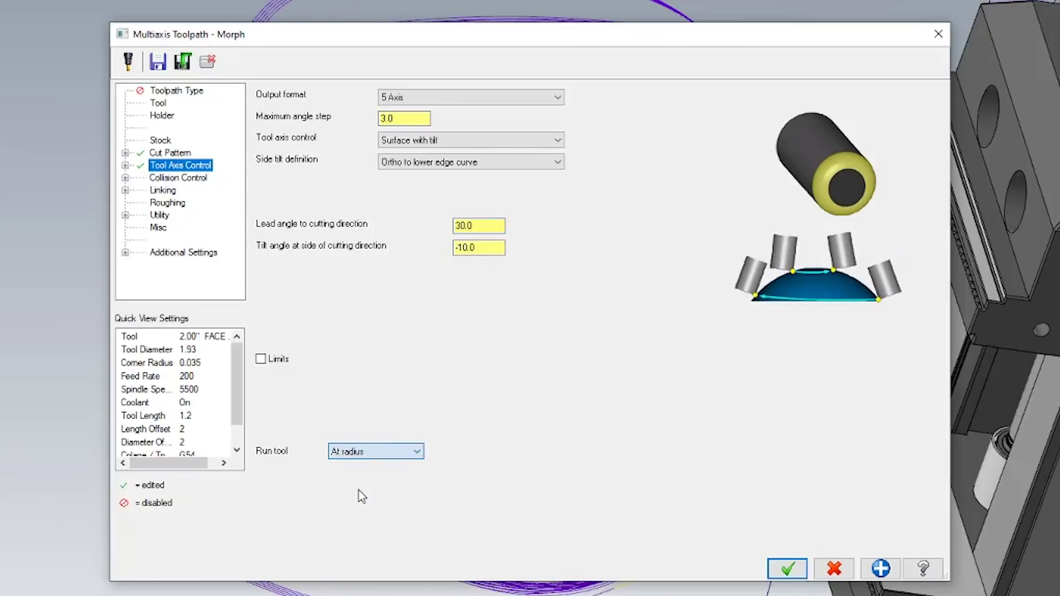
pyautogui.click(176, 178)
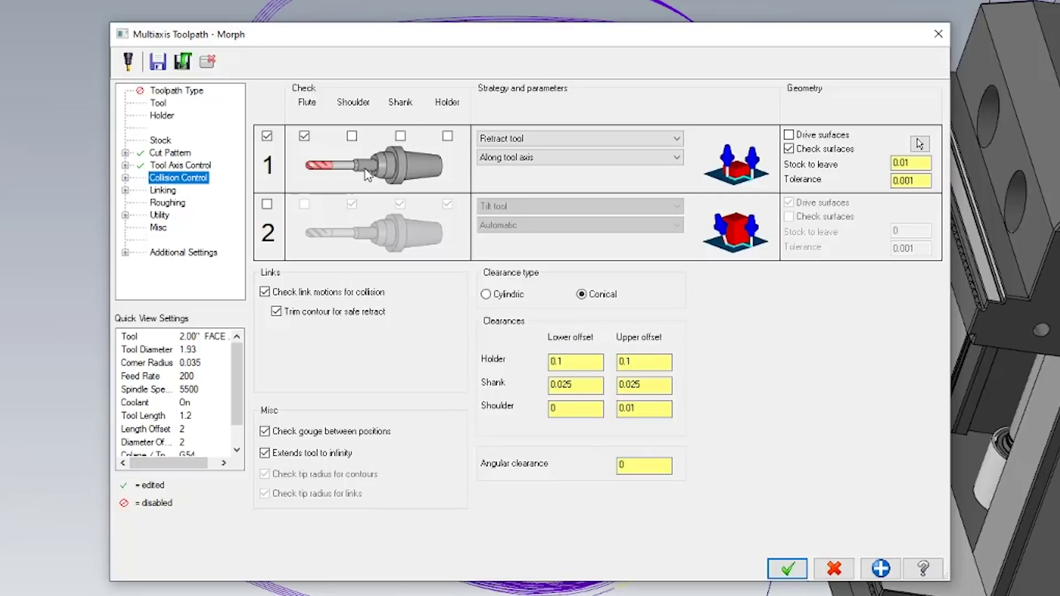
# Step: Set the flute collision strategy to Retract tool Along tool axis
pyautogui.click(542, 138)
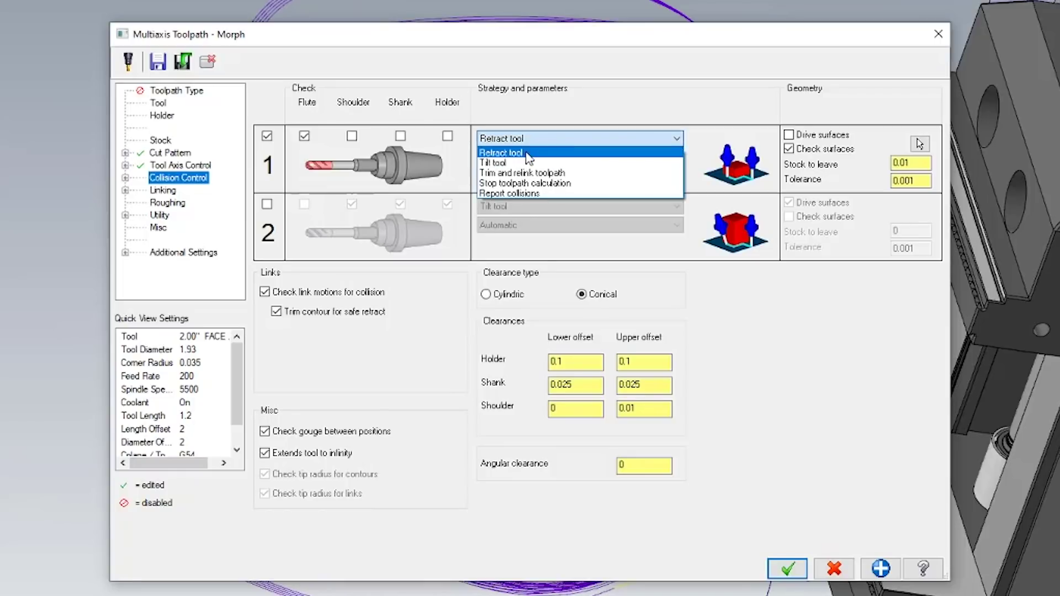
pyautogui.click(525, 155)
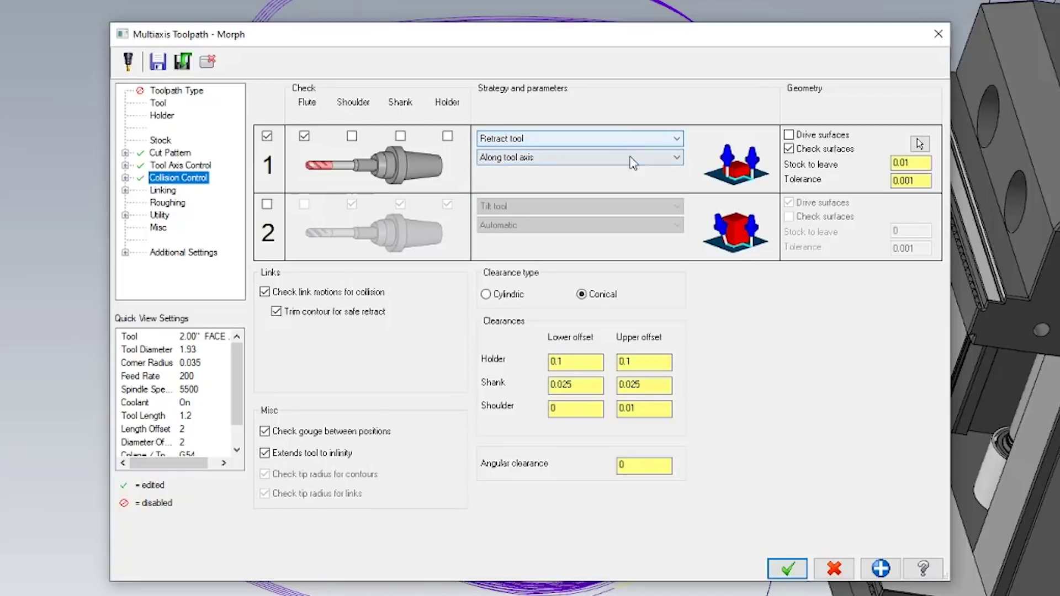
pyautogui.click(613, 160)
pyautogui.click(571, 172)
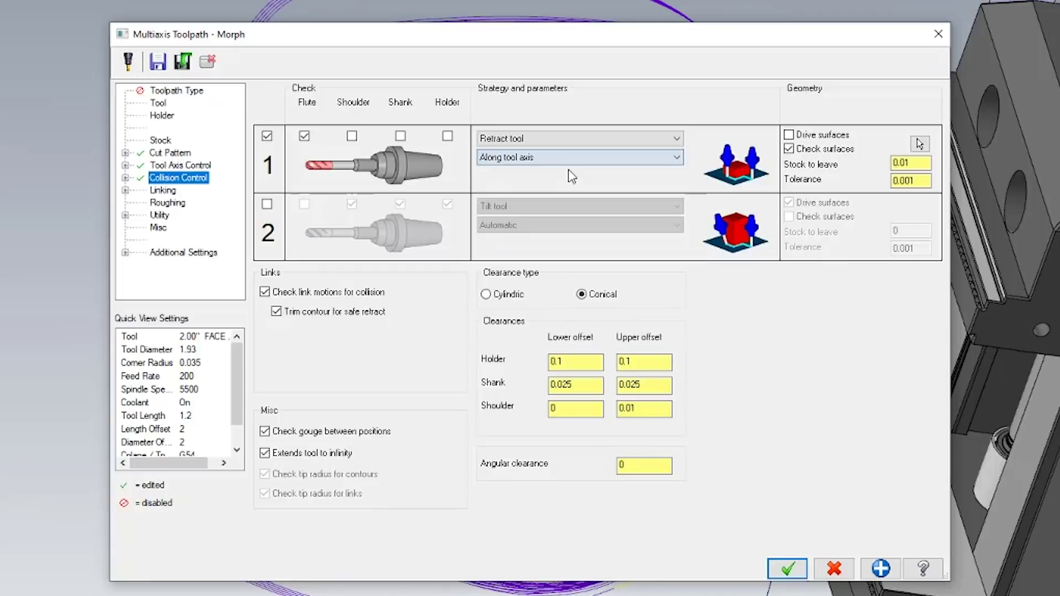
pyautogui.click(920, 144)
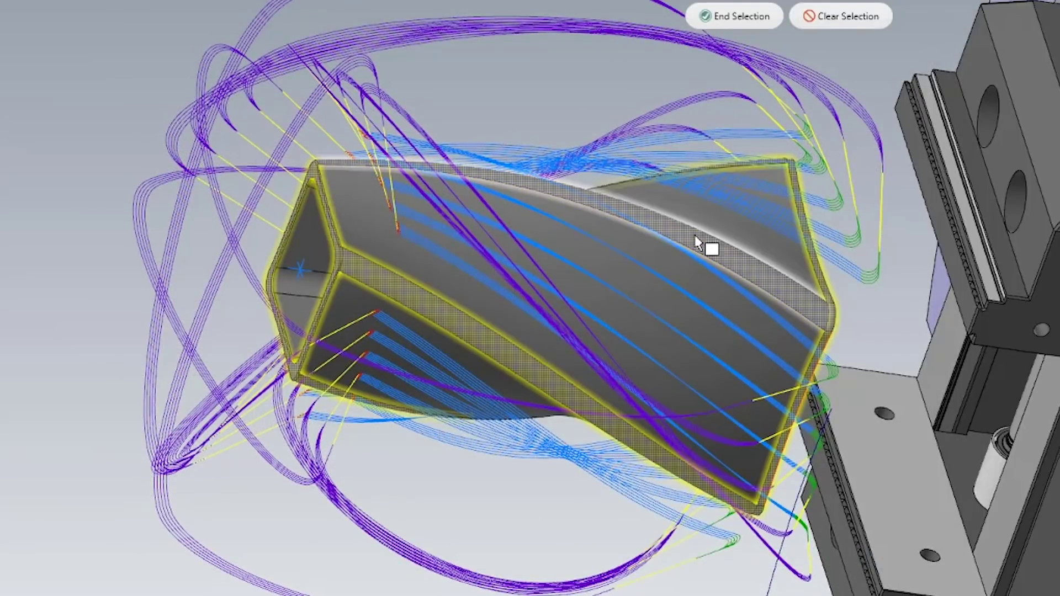
# Step: Select the tube's long diagonal face as the flute collision check surface
pyautogui.click(366, 286)
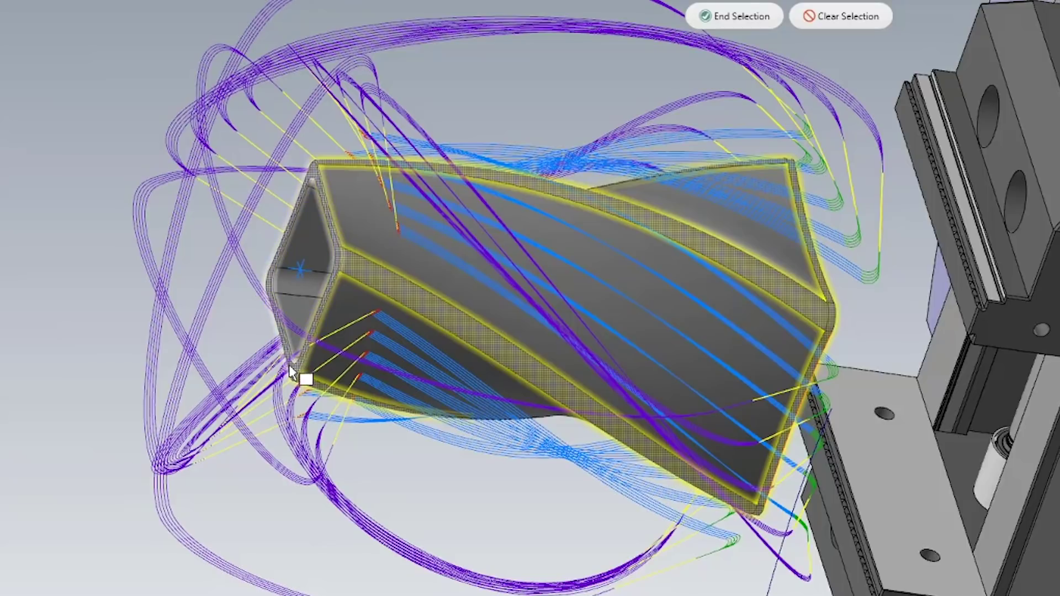
pyautogui.click(626, 403)
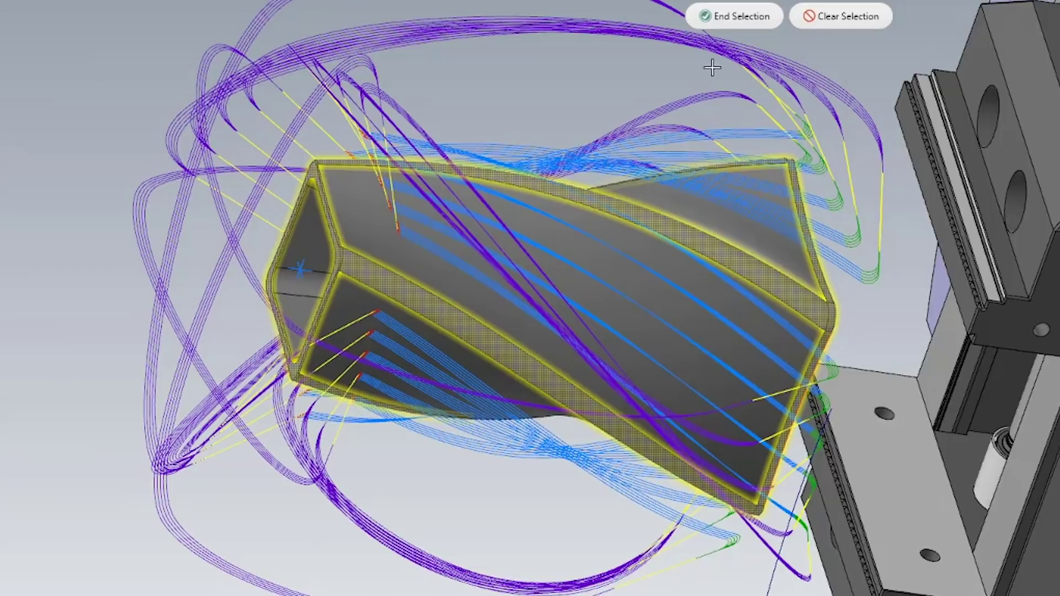
pyautogui.click(718, 16)
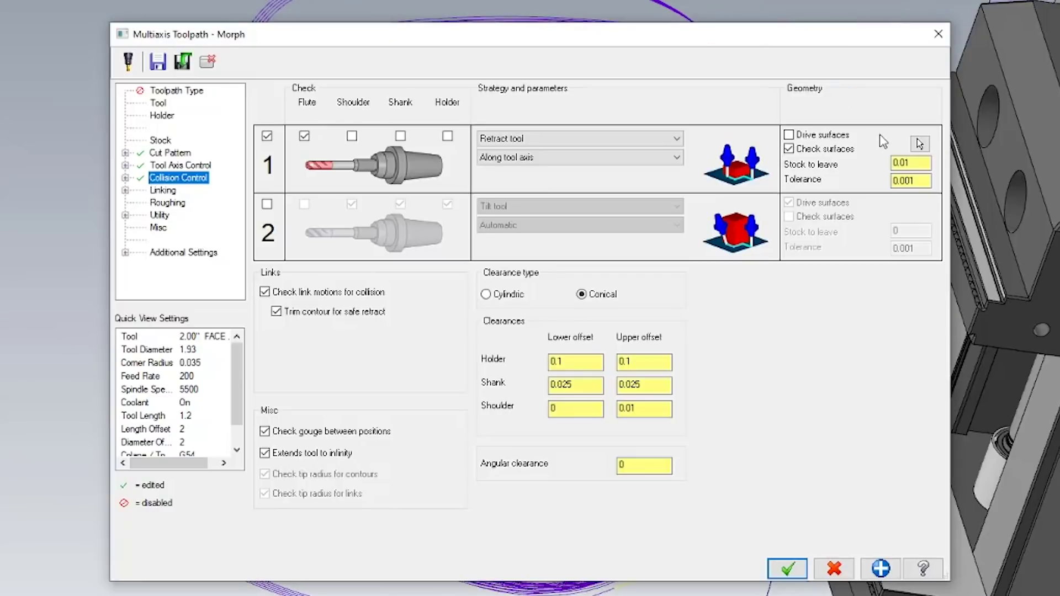
# Step: Rotate the toolpath 4 steps of -90° about the Z-axis, sorted by Passes
pyautogui.click(160, 215)
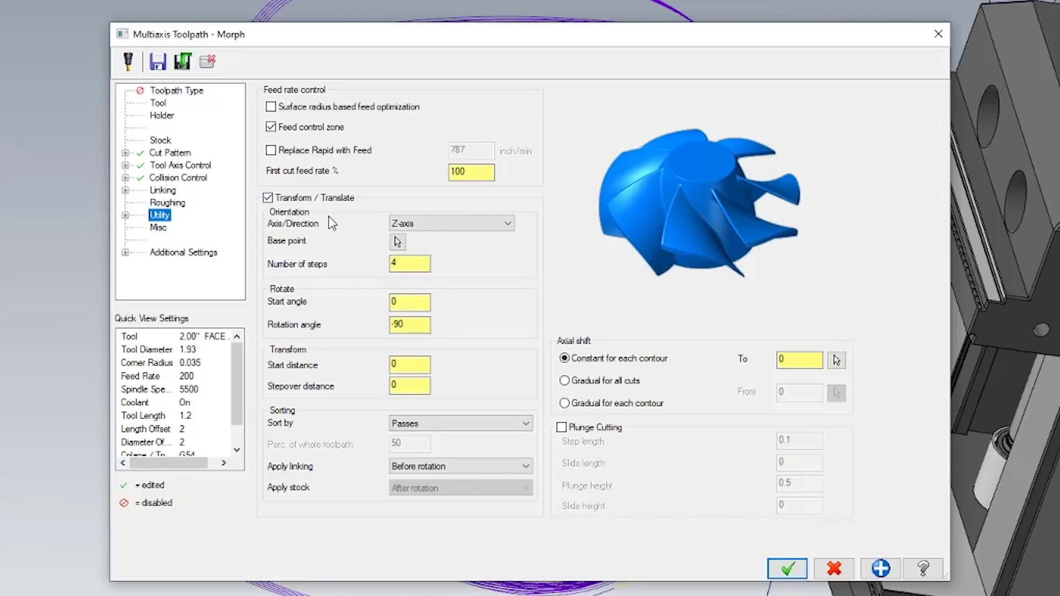
pyautogui.click(418, 263)
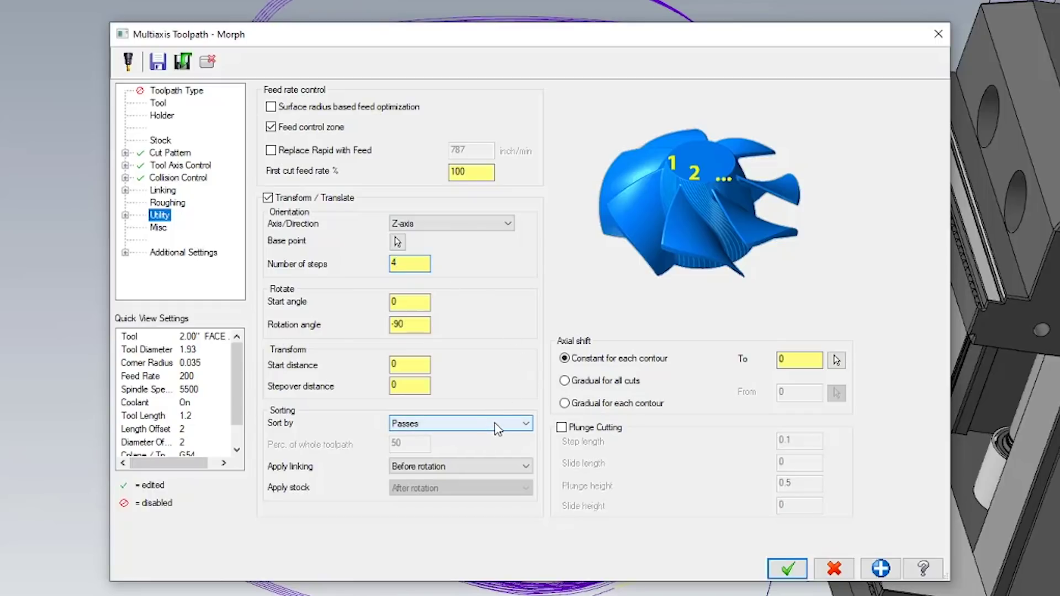
pyautogui.click(498, 430)
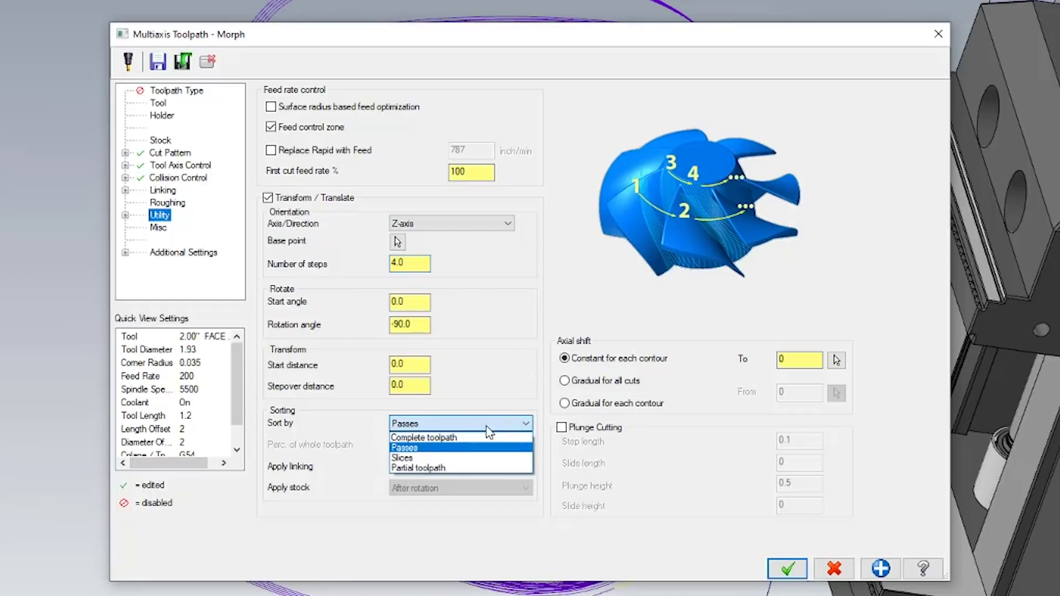
pyautogui.click(441, 450)
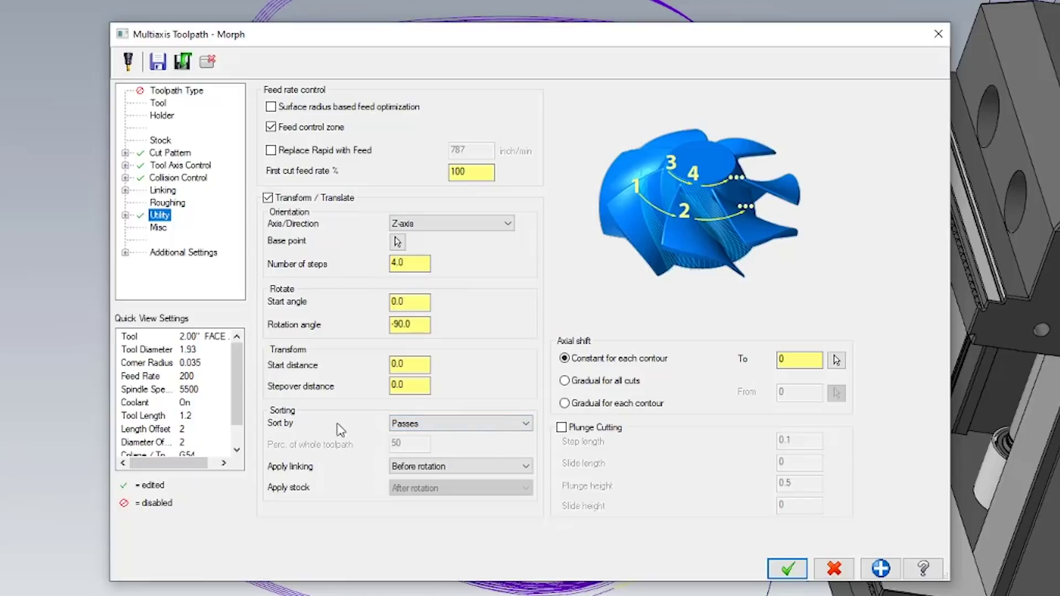